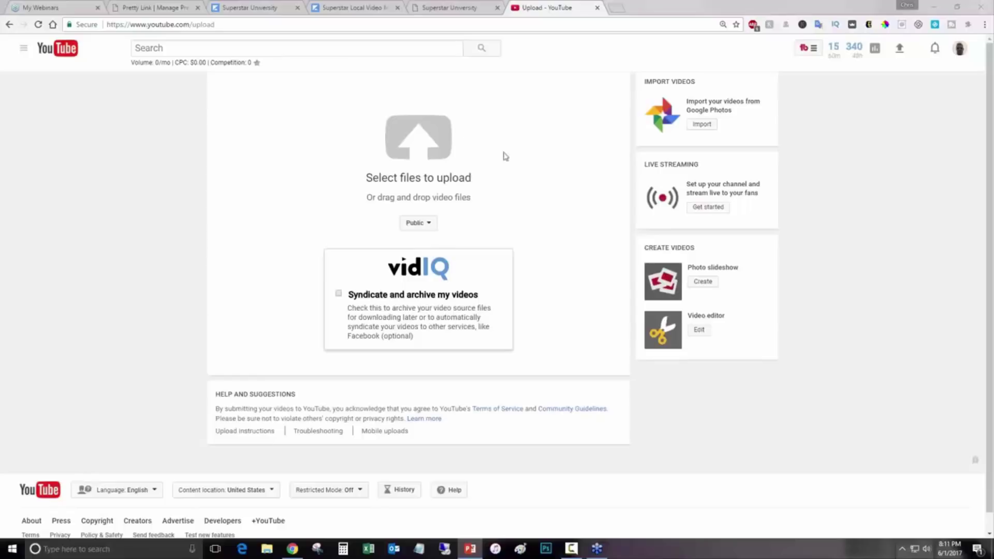
# - Copy the name of the "Litchfield Hurricane Damage Repair" video file on the Desktop and choose that file for upload
pyautogui.click(439, 150)
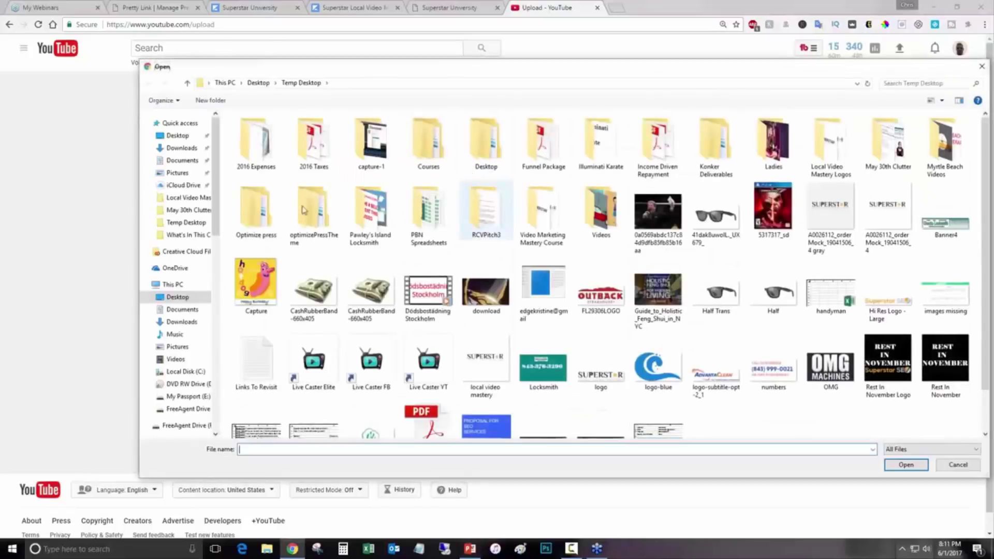
pyautogui.click(177, 135)
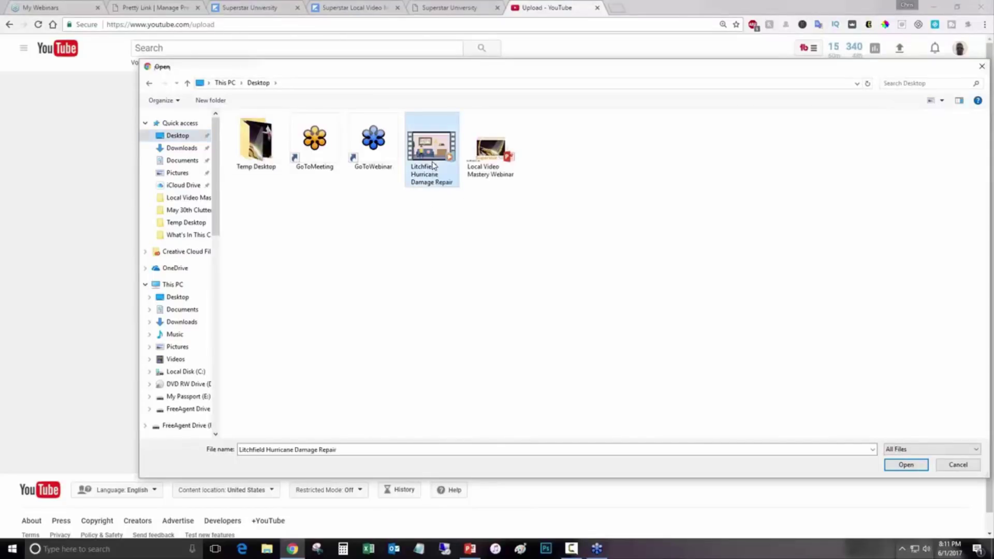
pyautogui.rightClick(434, 166)
pyautogui.click(446, 415)
pyautogui.rightClick(434, 171)
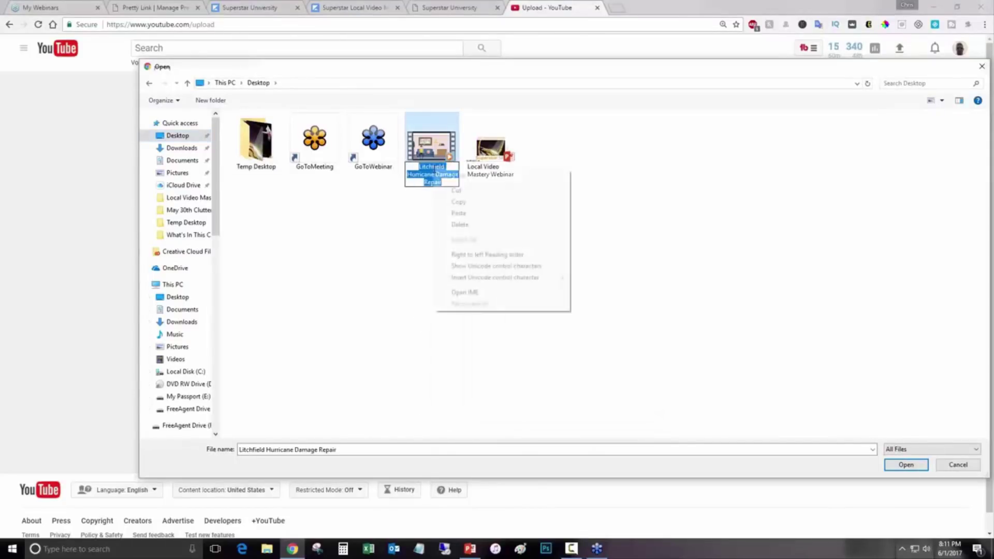
pyautogui.click(453, 200)
pyautogui.doubleClick(437, 150)
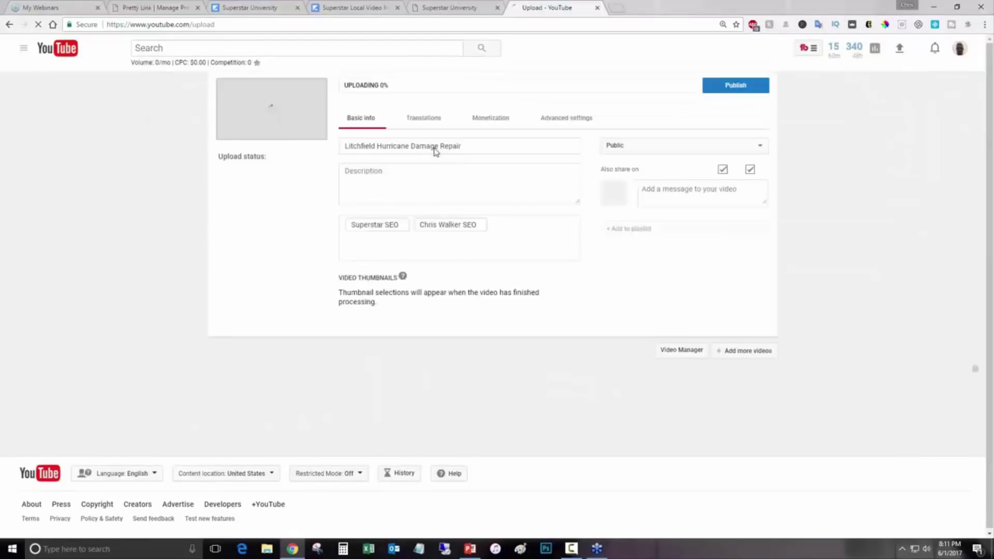
# - Fill the video description with "Litchfield Hurricane Damage Repair" repeated on four separate lines
pyautogui.click(382, 270)
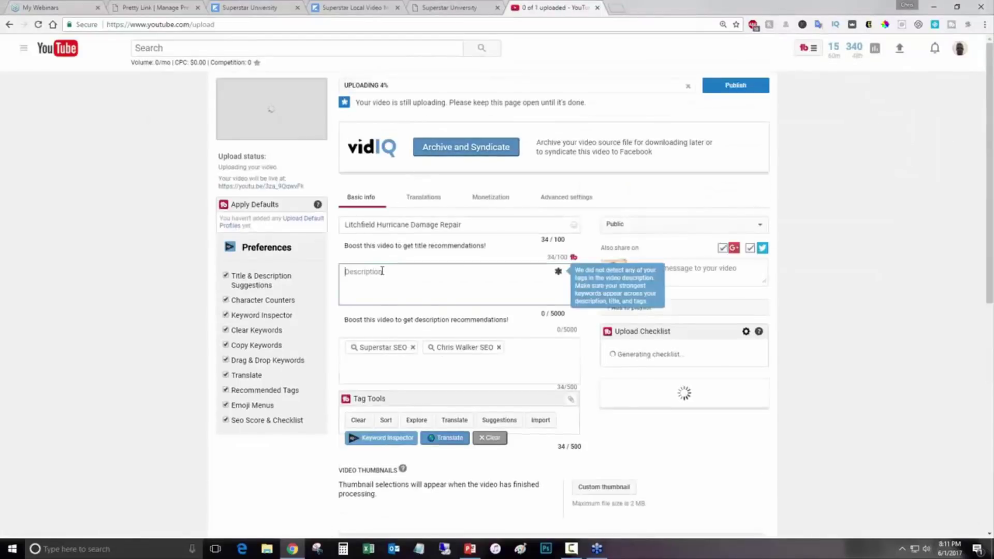
pyautogui.hotkey('ctrl', 'v')
pyautogui.press('Return')
pyautogui.hotkey('ctrl', 'v')
pyautogui.press('Return')
pyautogui.hotkey('ctrl', 'v')
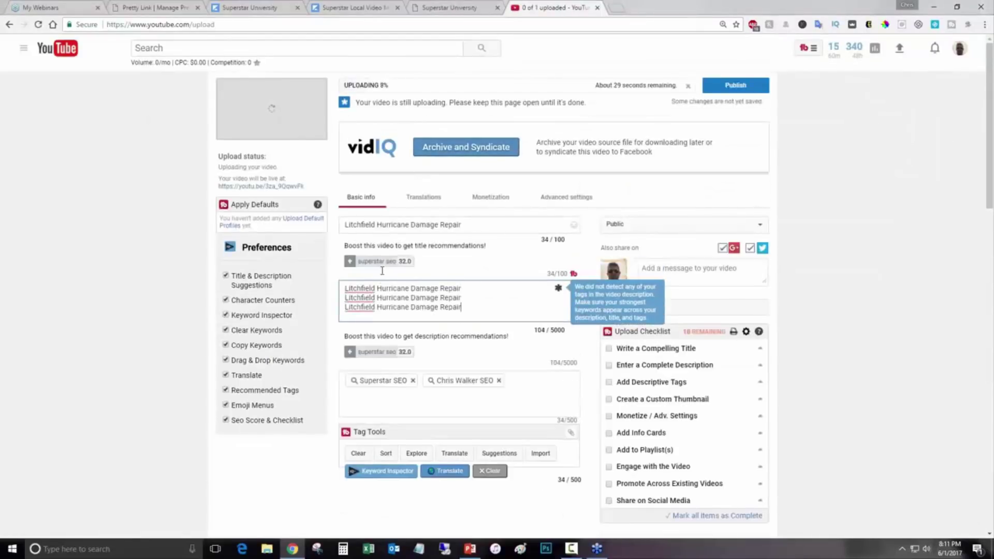
pyautogui.press('Return')
pyautogui.hotkey('ctrl', 'v')
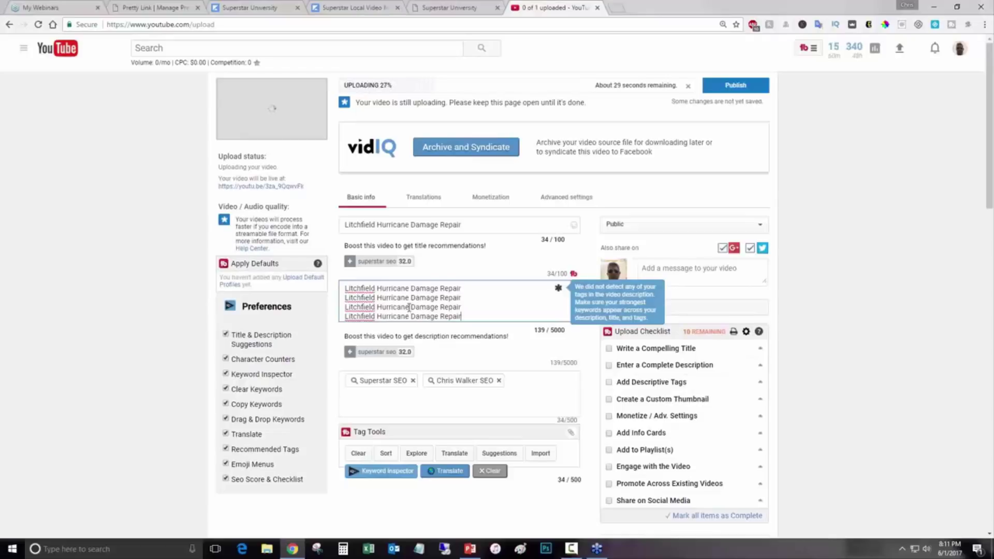
# - Check the monetization settings and set the video location to "litchfield south carolina", adjusting the map marker slightly
pyautogui.click(435, 201)
pyautogui.click(490, 199)
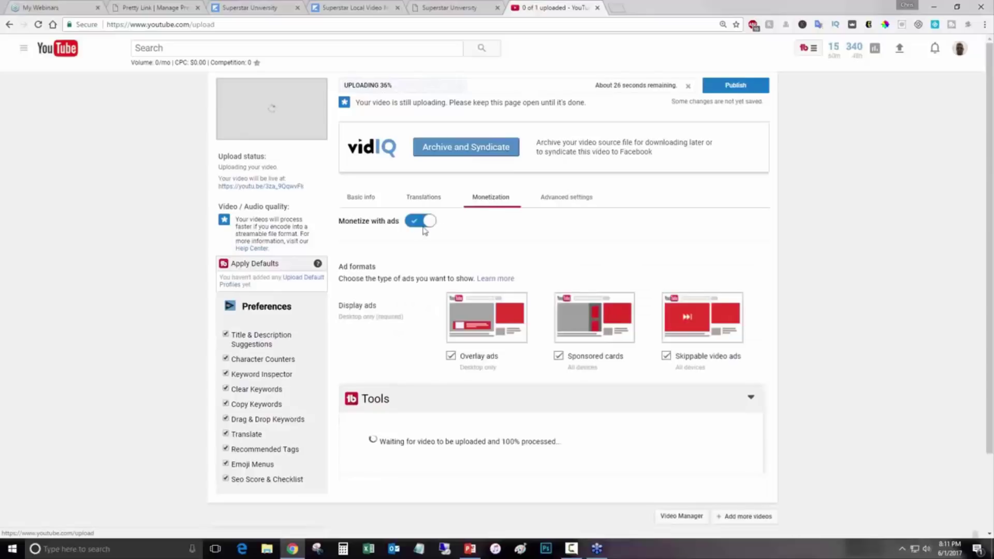
pyautogui.click(587, 199)
pyautogui.click(644, 291)
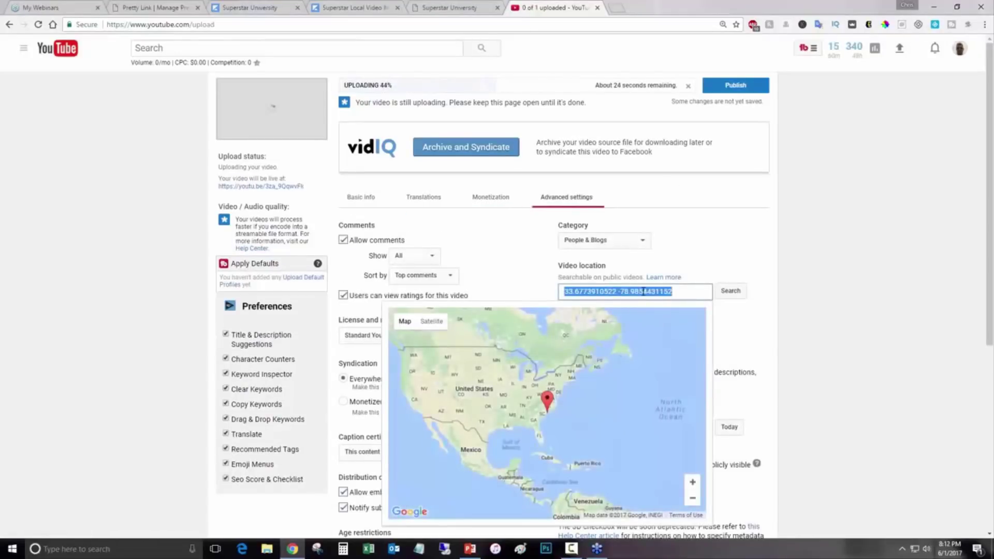
pyautogui.write('litchfie')
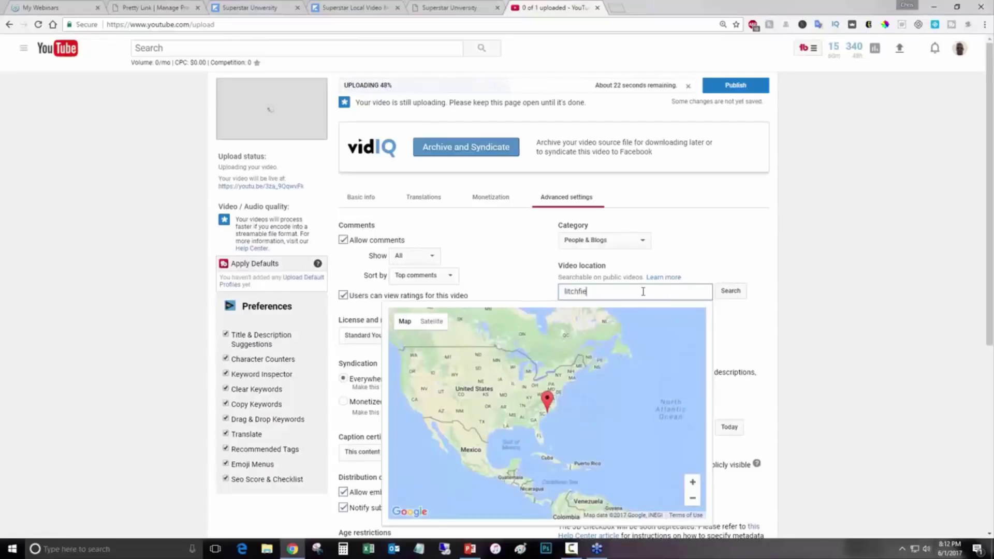
pyautogui.write('d')
pyautogui.press('BackSpace')
pyautogui.write('ld south carolina')
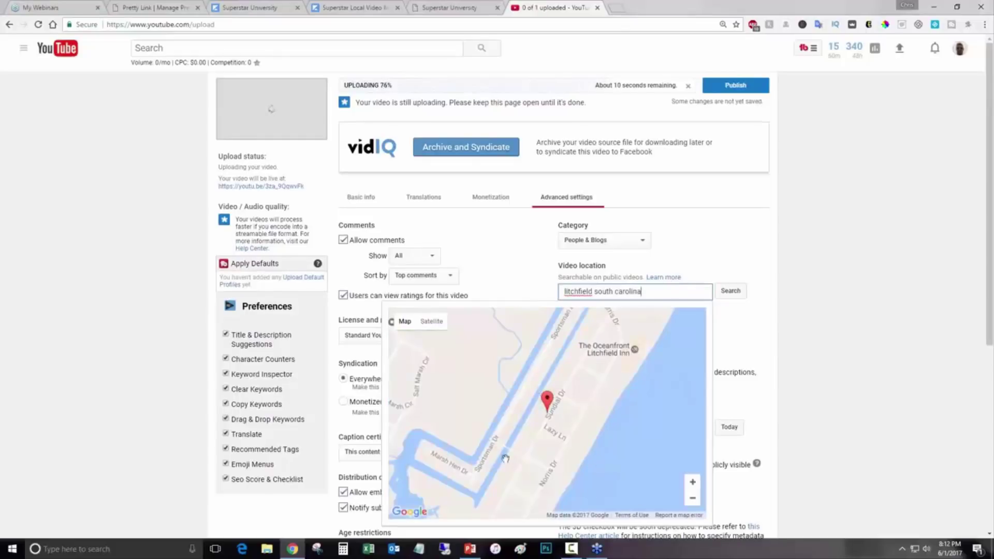
pyautogui.scroll(-1, 604, 446)
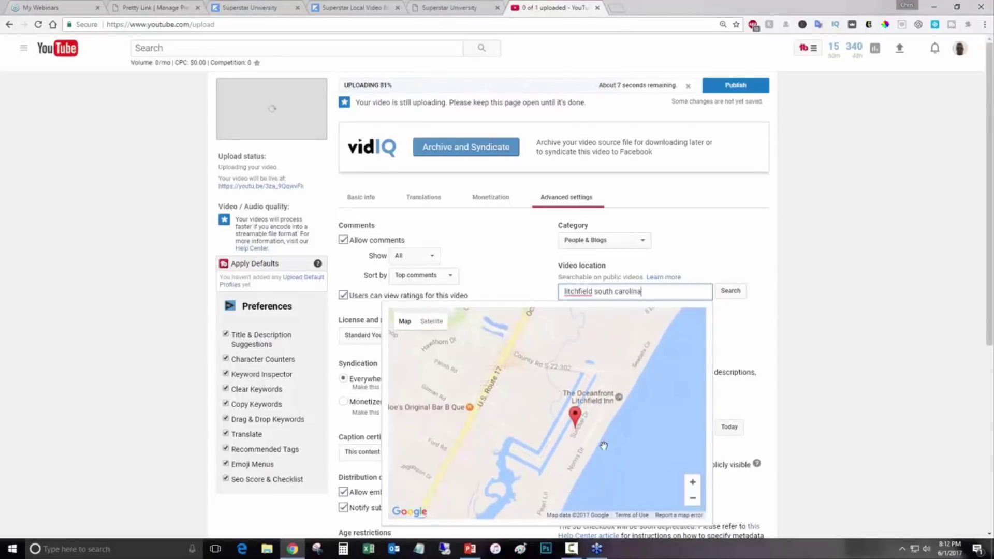
pyautogui.moveTo(575, 417); pyautogui.dragTo(584, 418)
# - Set the recording date to today, June 1, 2017, and publish the video from its basic info
pyautogui.click(584, 333)
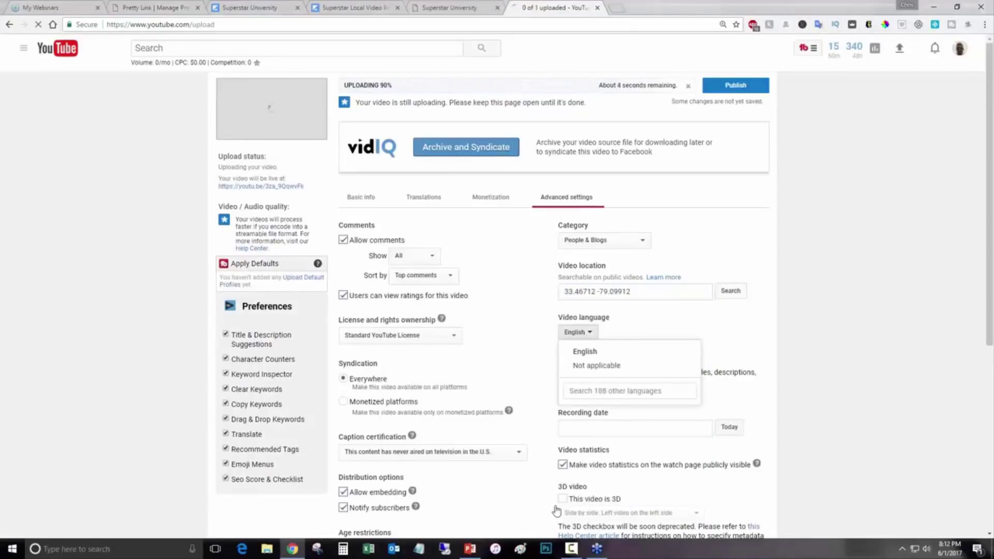
pyautogui.click(729, 428)
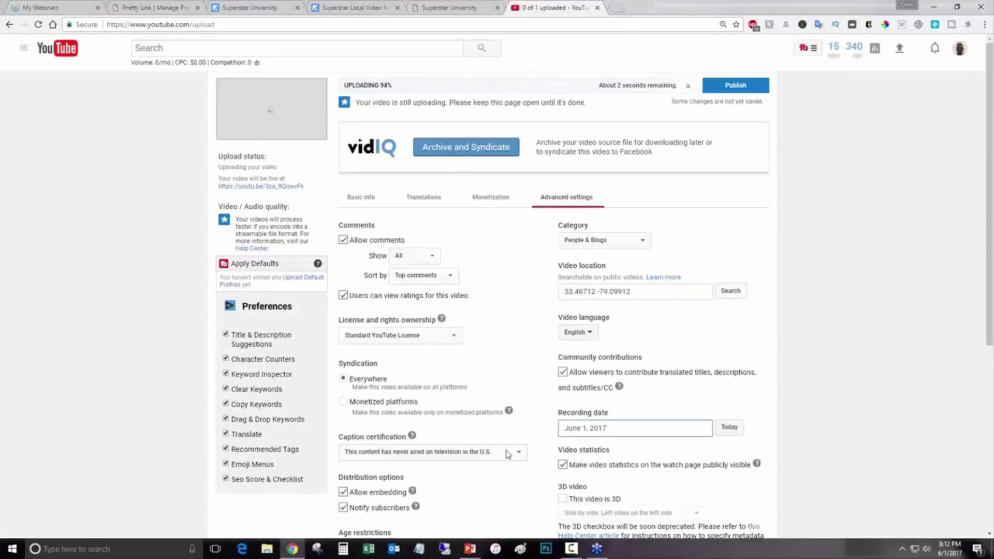
pyautogui.click(353, 201)
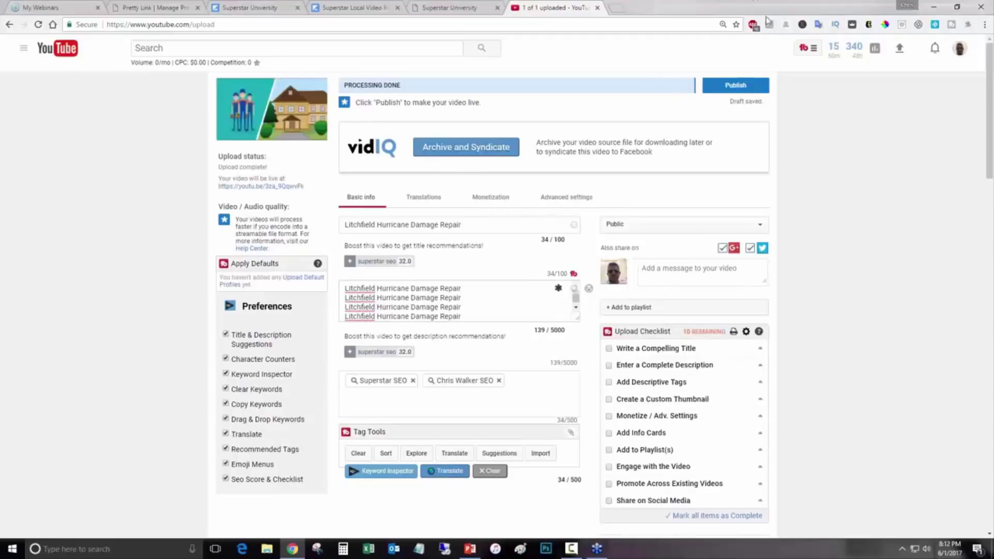
pyautogui.click(736, 85)
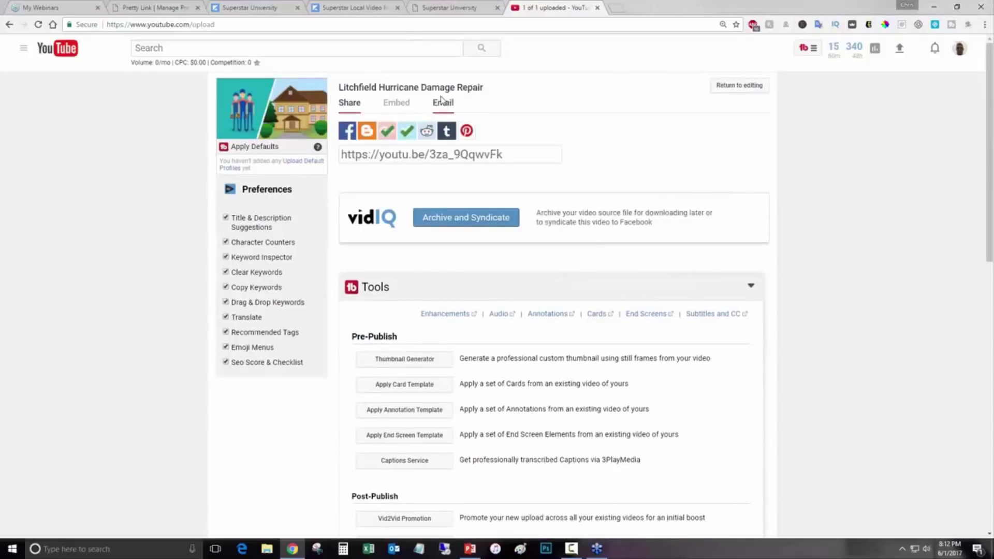
# - Open the own channel page and copy the link address of the Litchfield Hurricane Damage Repair video
pyautogui.click(23, 49)
pyautogui.click(46, 94)
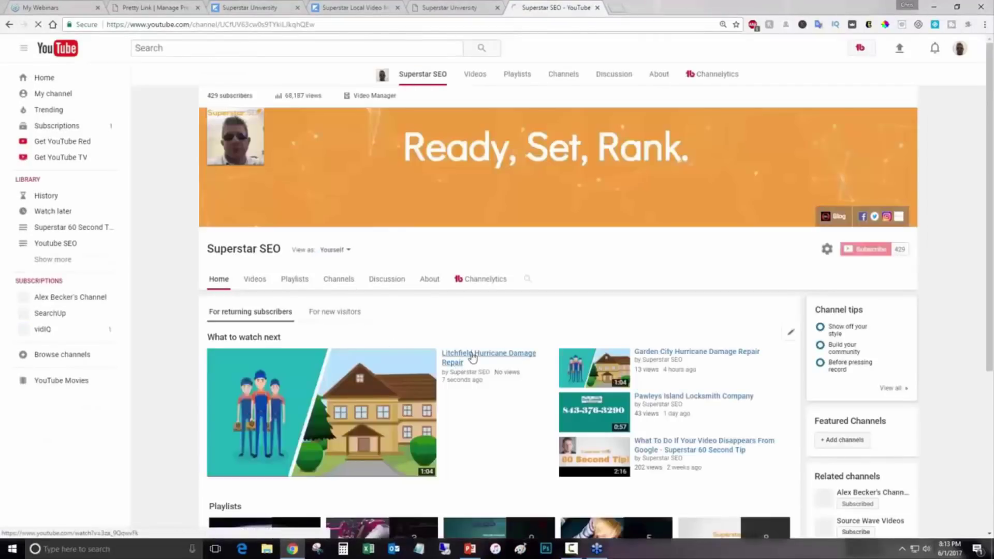
pyautogui.rightClick(473, 355)
pyautogui.click(492, 415)
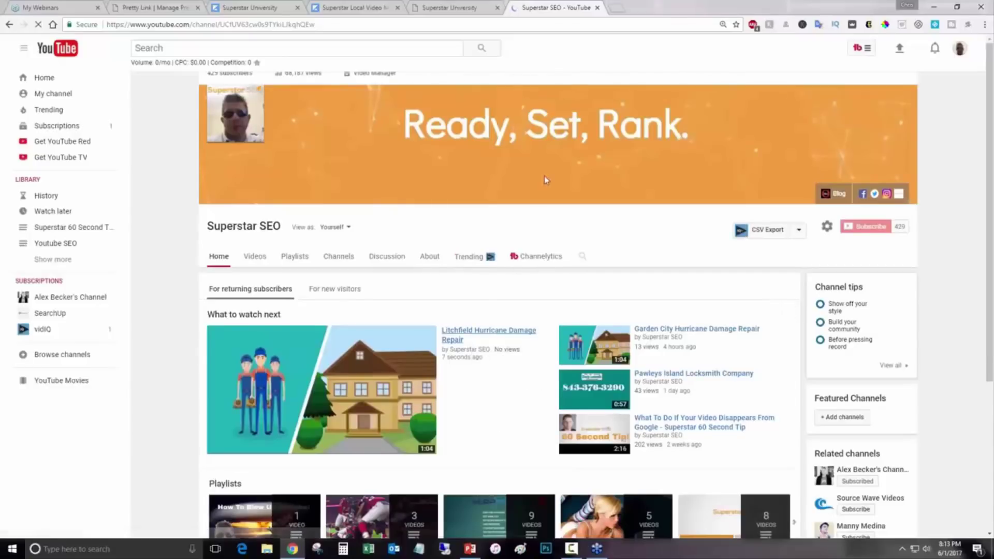
# - Open google.com in a new browser tab and search for the copied video URL to check its indexing
pyautogui.click(617, 8)
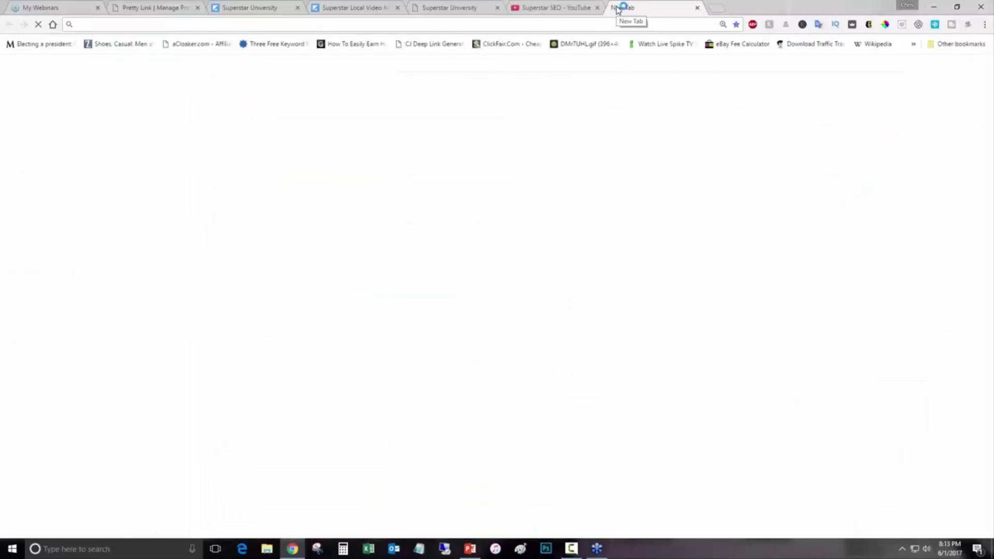
pyautogui.write('google.com')
pyautogui.press('Return')
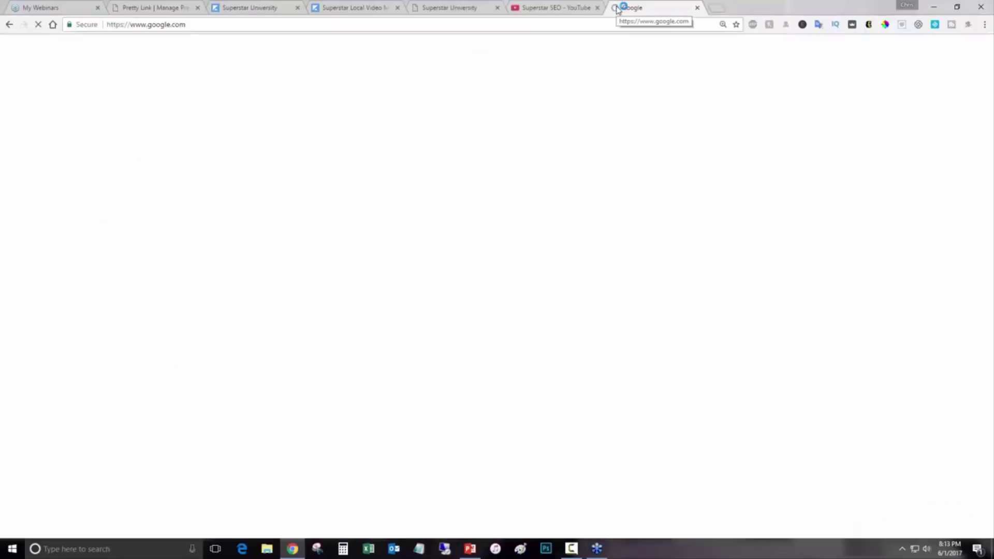
pyautogui.hotkey('ctrl', 'v')
pyautogui.press('Return')
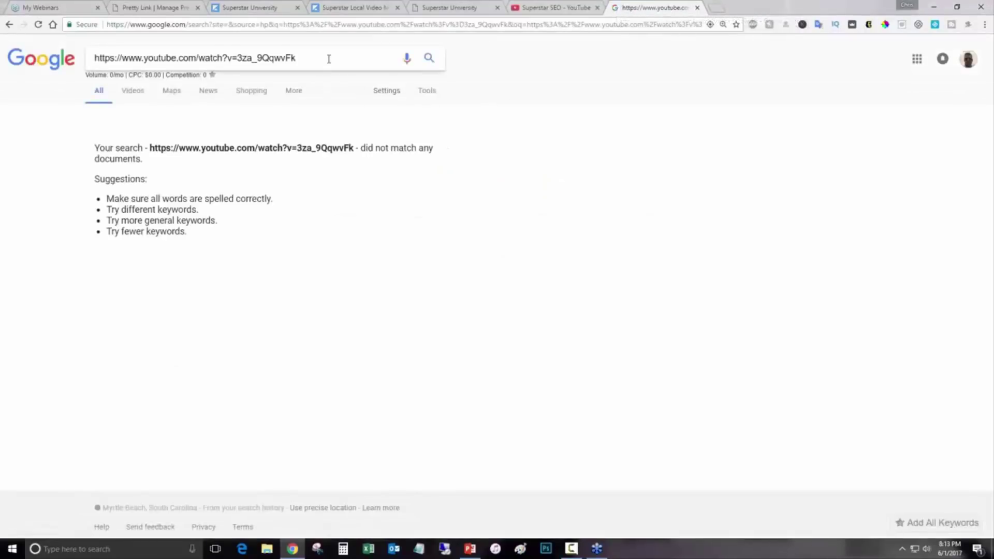
# - Search Google for "mobile readiness test" and open the Mobile-Friendly Test from Google Search Console
pyautogui.tripleClick(329, 58)
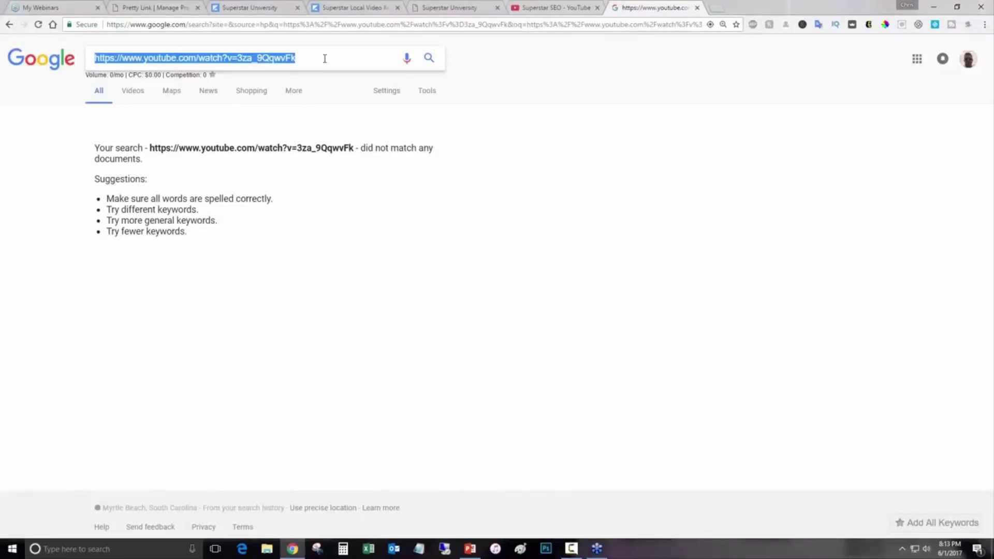
pyautogui.write('mobile read')
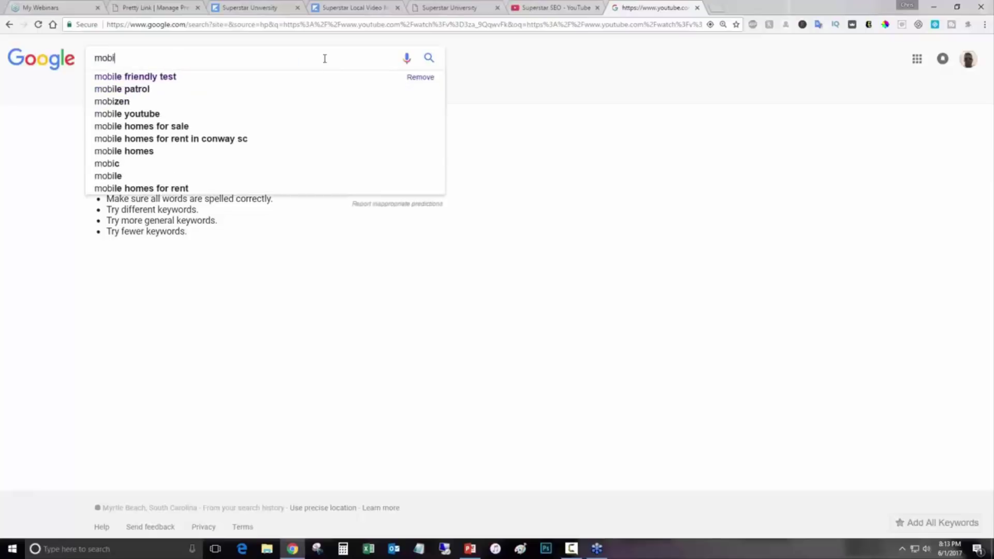
pyautogui.write('iness')
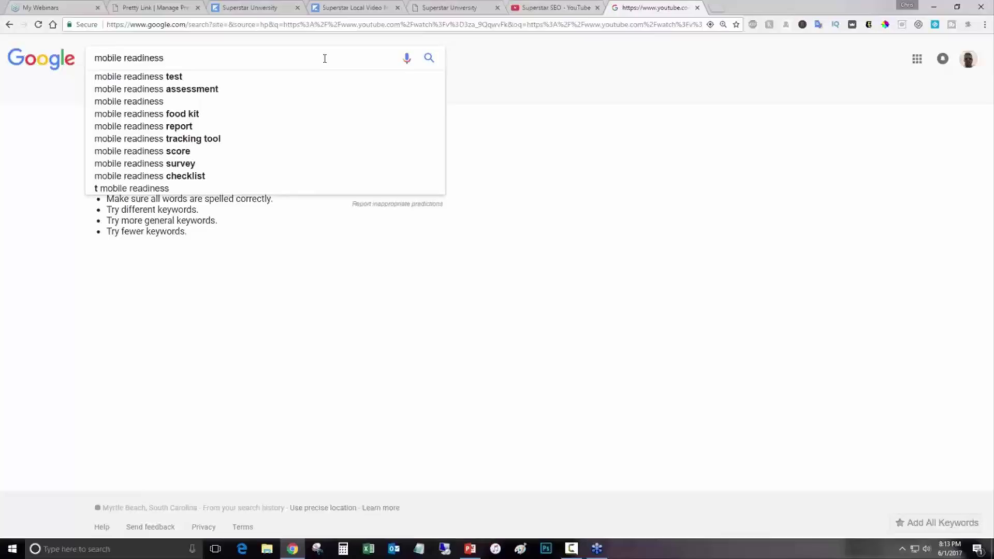
pyautogui.press('Down')
pyautogui.press('Return')
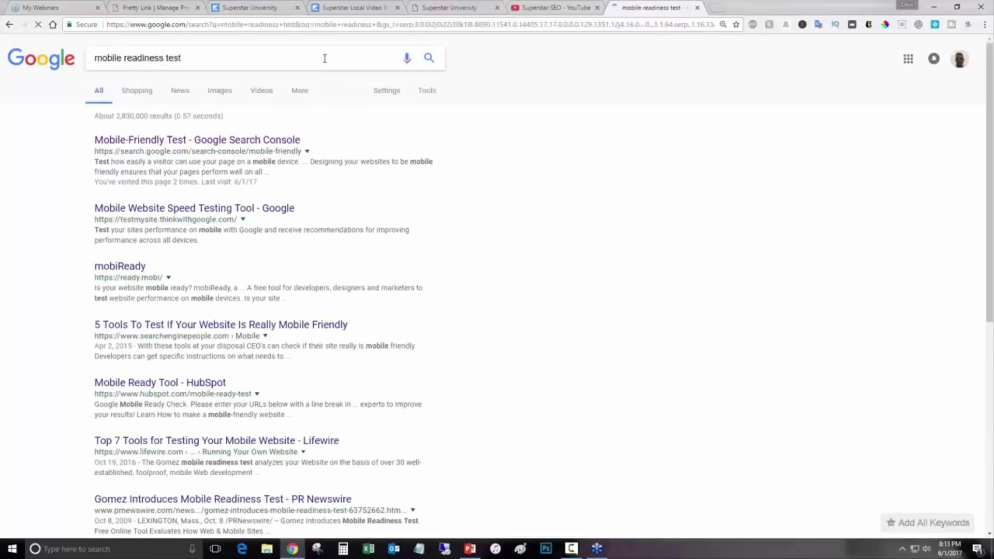
pyautogui.click(238, 141)
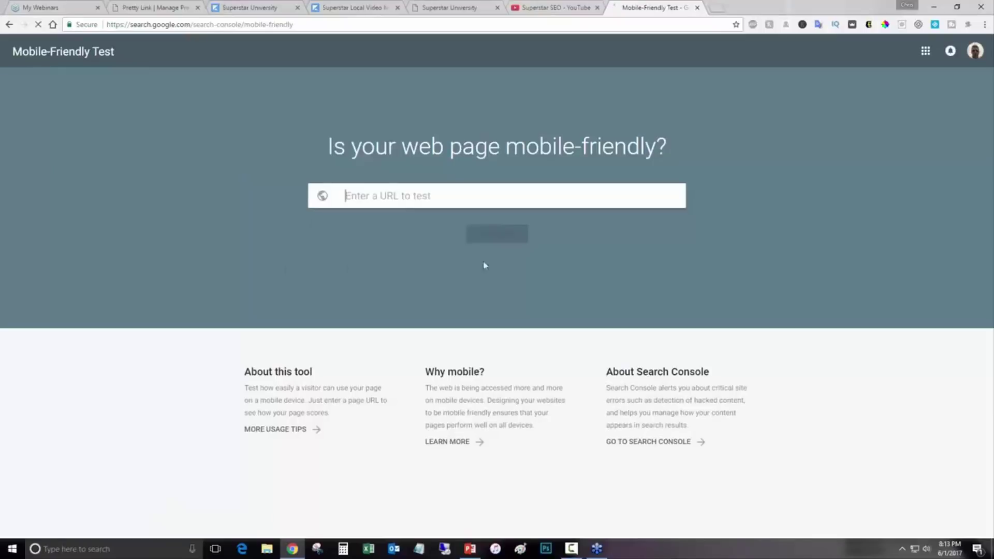
# - Run the mobile-friendly test on the copied video URL, submit the page to Google, and dismiss the confirmation
pyautogui.rightClick(455, 195)
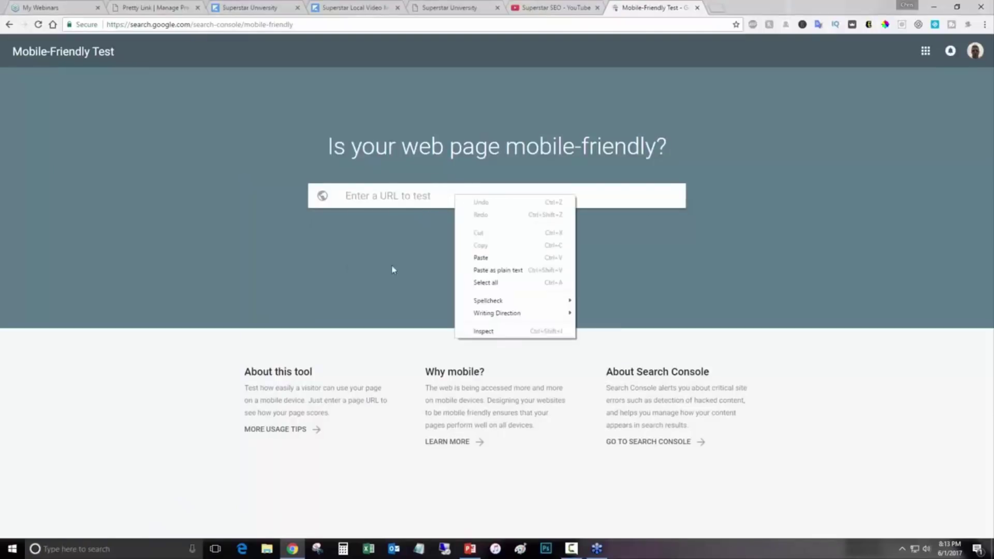
pyautogui.click(481, 258)
pyautogui.click(495, 234)
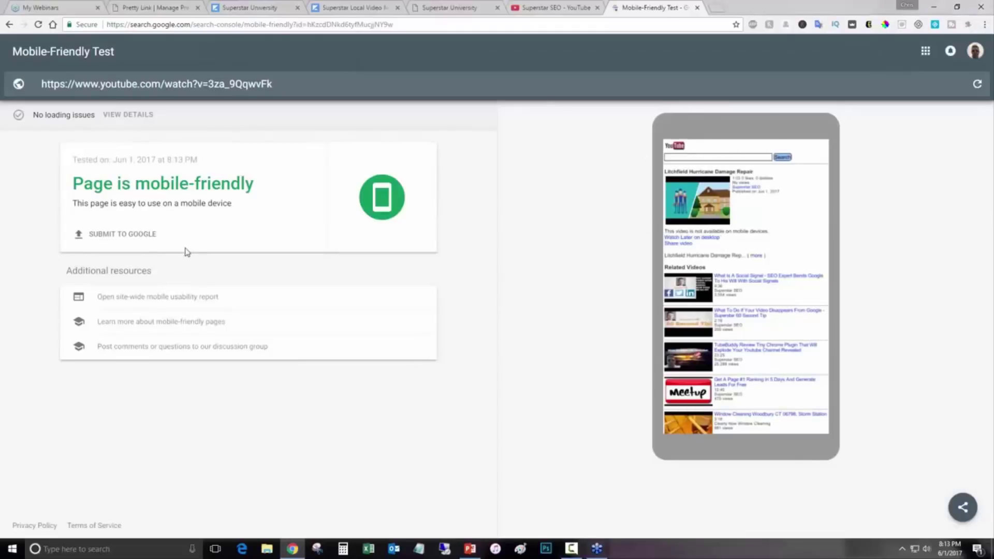
pyautogui.click(110, 237)
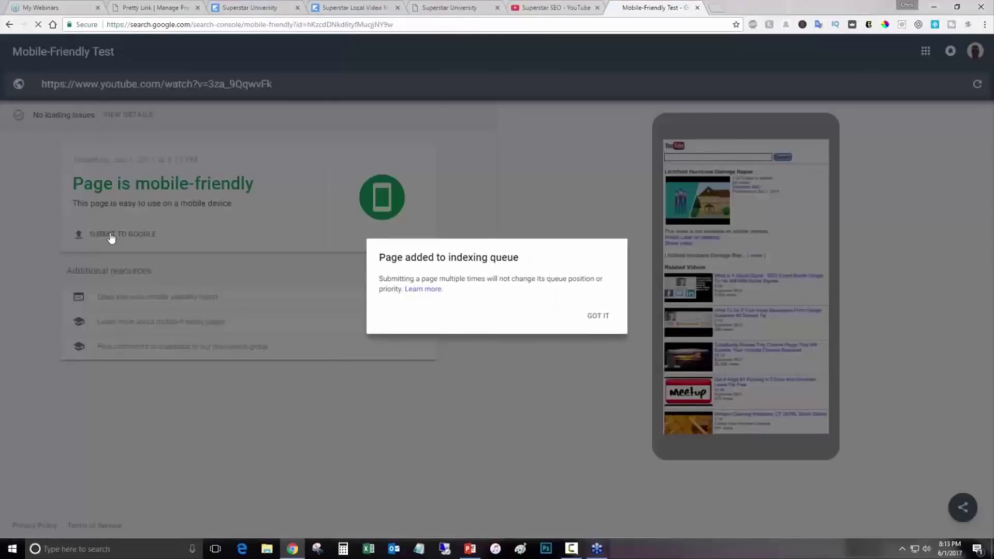
pyautogui.click(599, 317)
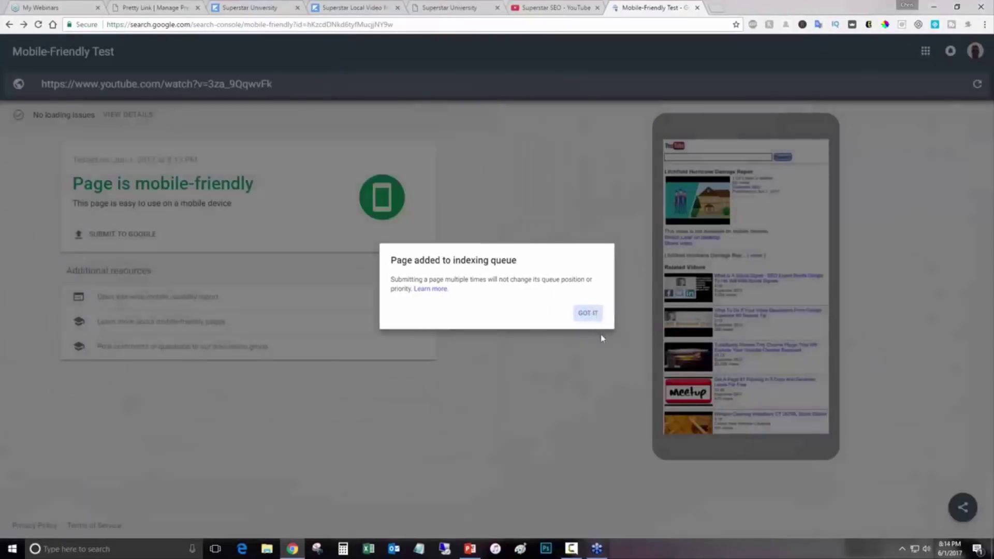
# - Return to Google, search for the video URL again, and select "Litchfield Hurricane Damage Repair" in the result title
pyautogui.click(473, 26)
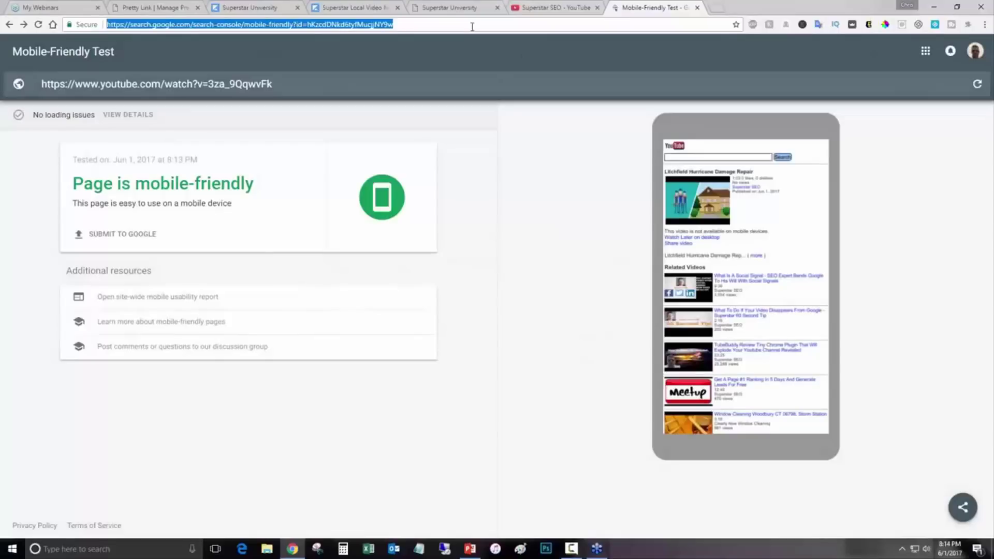
pyautogui.write('g')
pyautogui.press('Return')
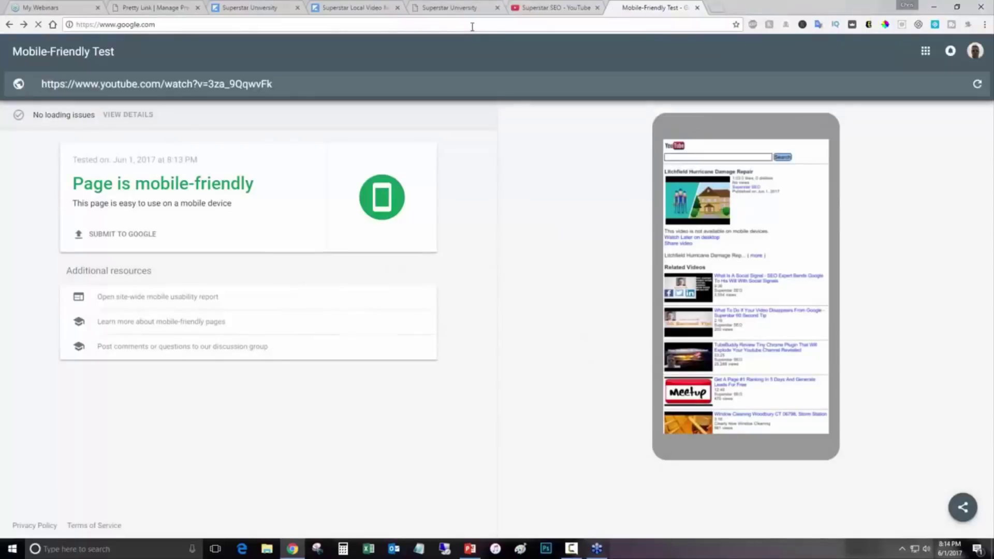
pyautogui.hotkey('ctrl', 'v')
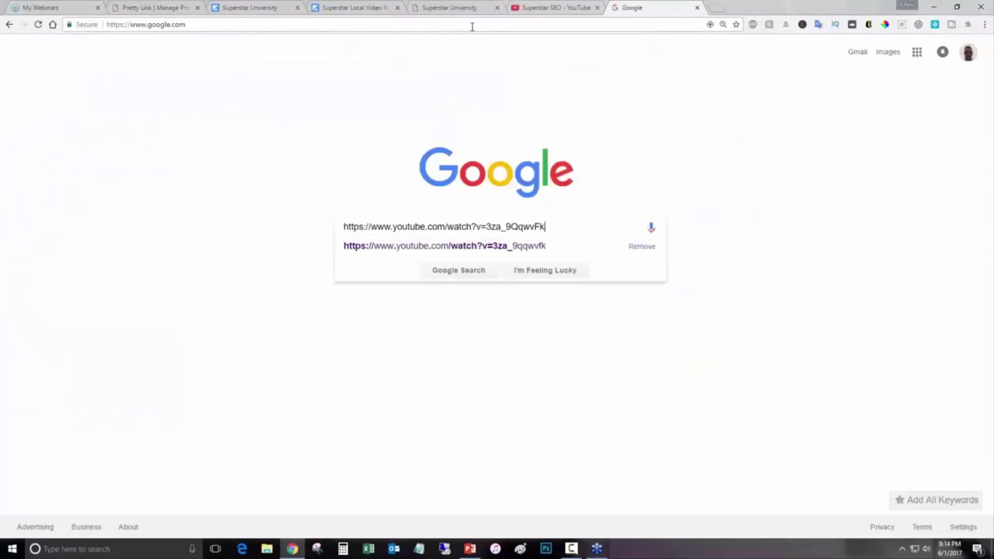
pyautogui.press('Return')
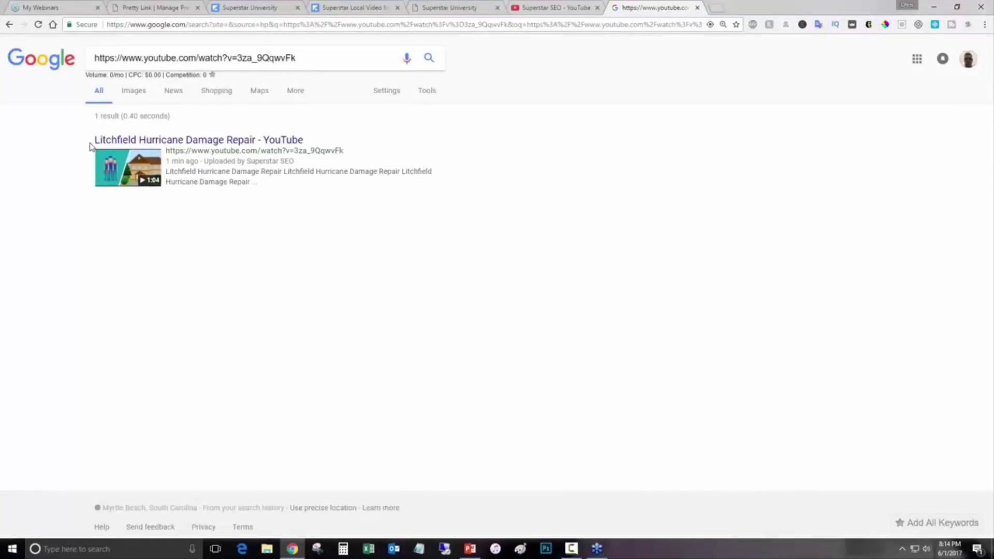
pyautogui.moveTo(94, 140); pyautogui.dragTo(256, 142)
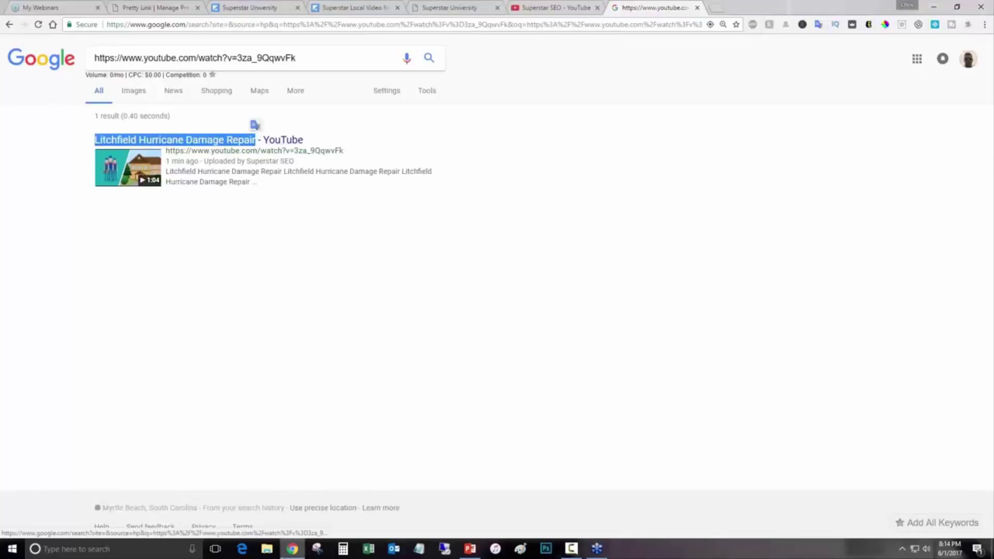
# - Open a new incognito window, go to google.com, and search for the copied keyword "Litchfield Hurricane Damage Repair"
pyautogui.rightClick(293, 549)
pyautogui.click(275, 469)
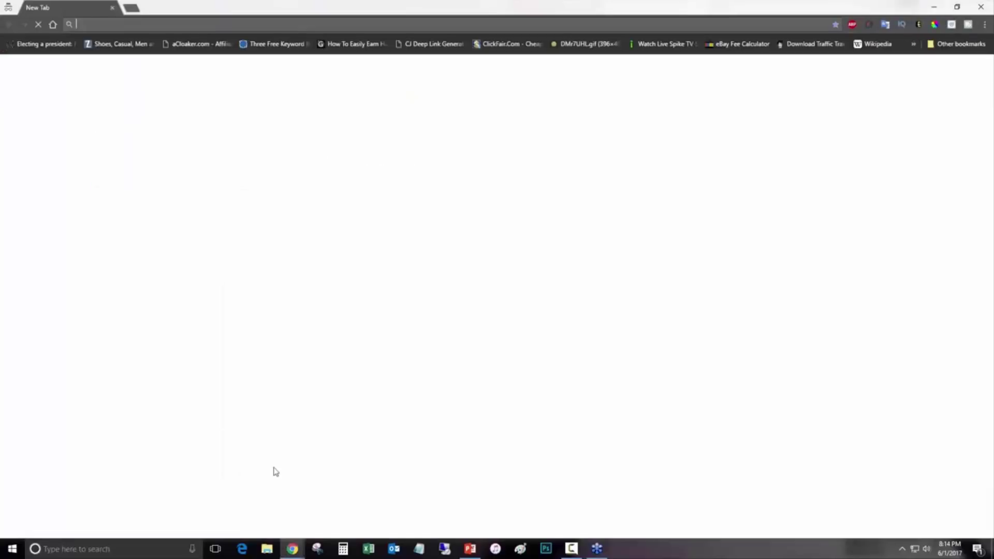
pyautogui.write('google.com')
pyautogui.press('Return')
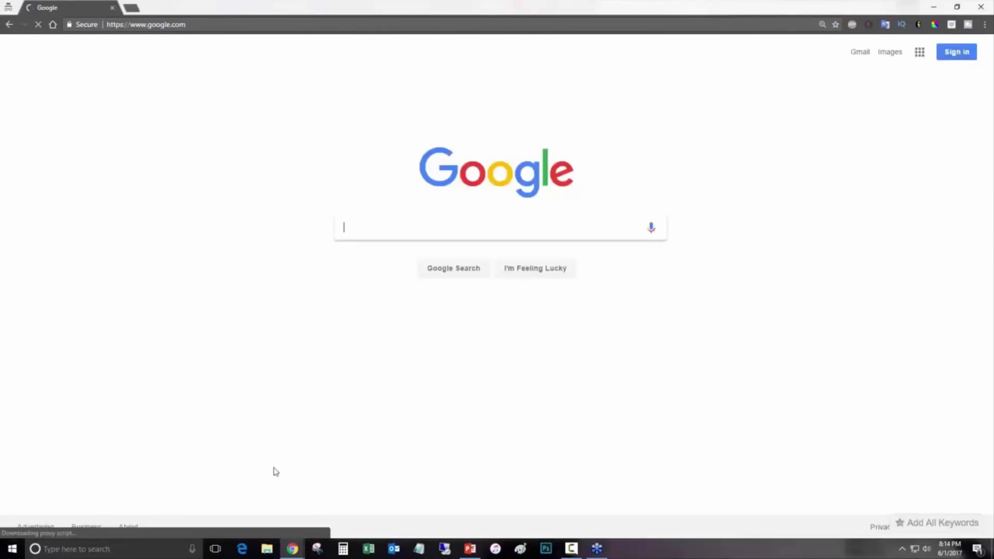
pyautogui.hotkey('ctrl', 'v')
pyautogui.press('Return')
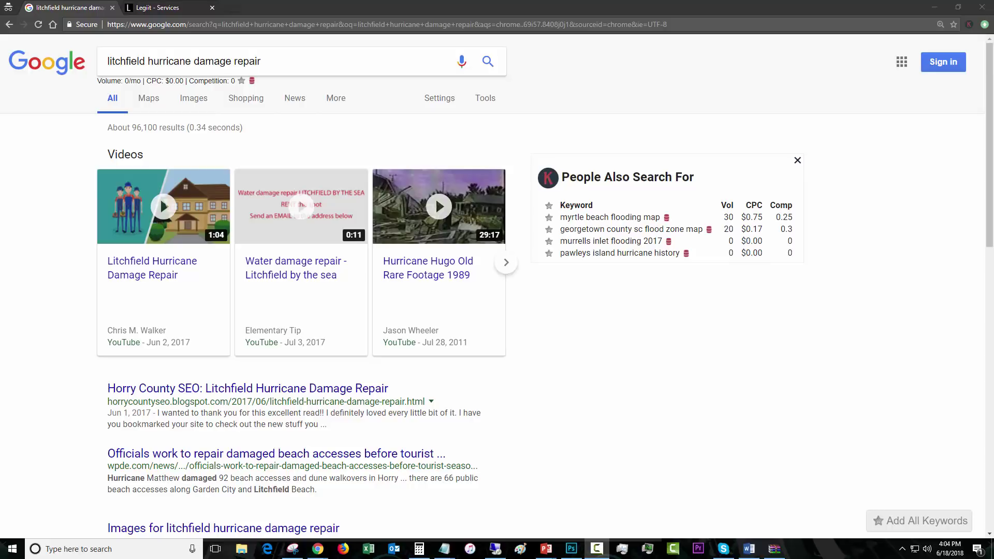
# - Switch to the open Legiit Services page to view it
pyautogui.click(170, 4)
pyautogui.scroll(3, 36, 287)
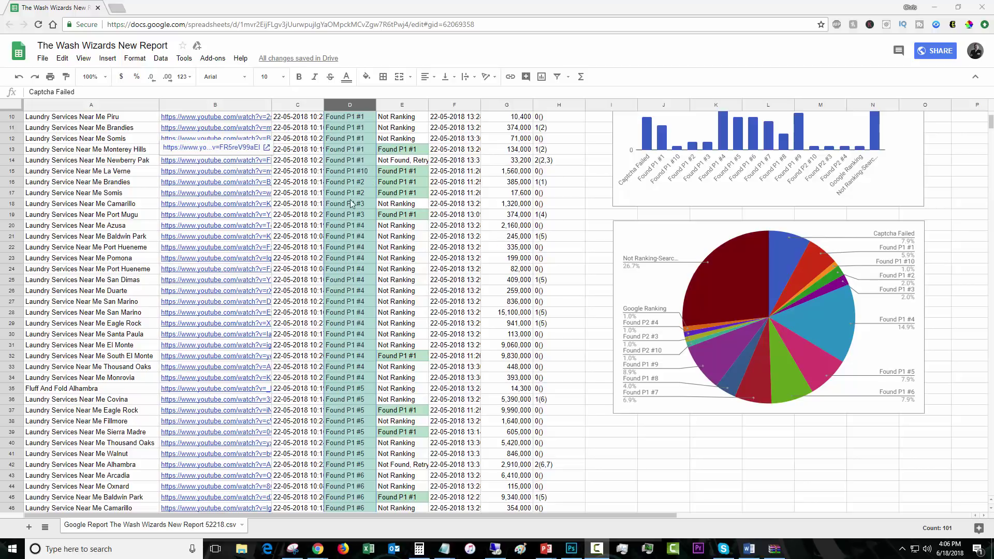
# - Examine the YouTube video ranking results for the "Laundry Services Near Me" keywords in The Wash Wizards New Report
pyautogui.scroll(-5, 375, 248)
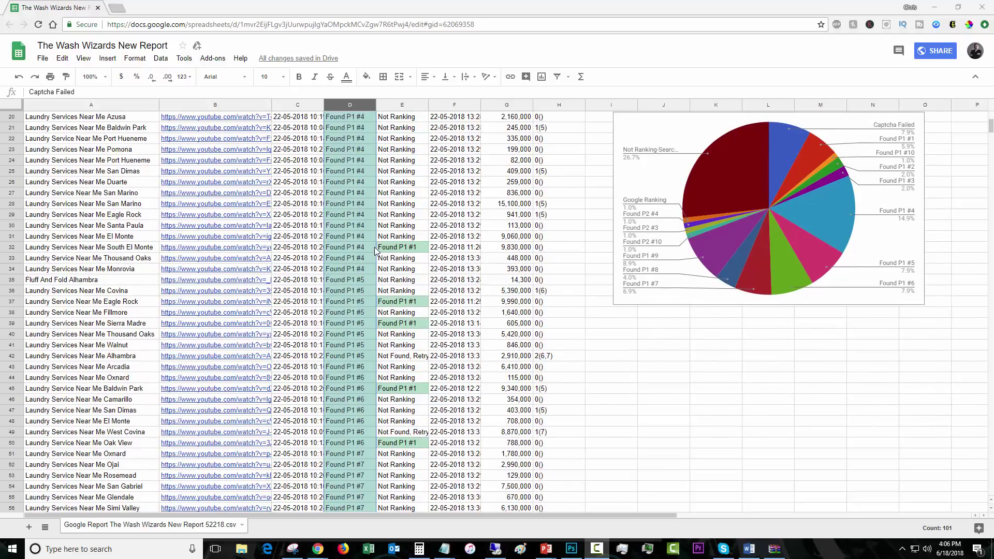
pyautogui.scroll(5, 375, 252)
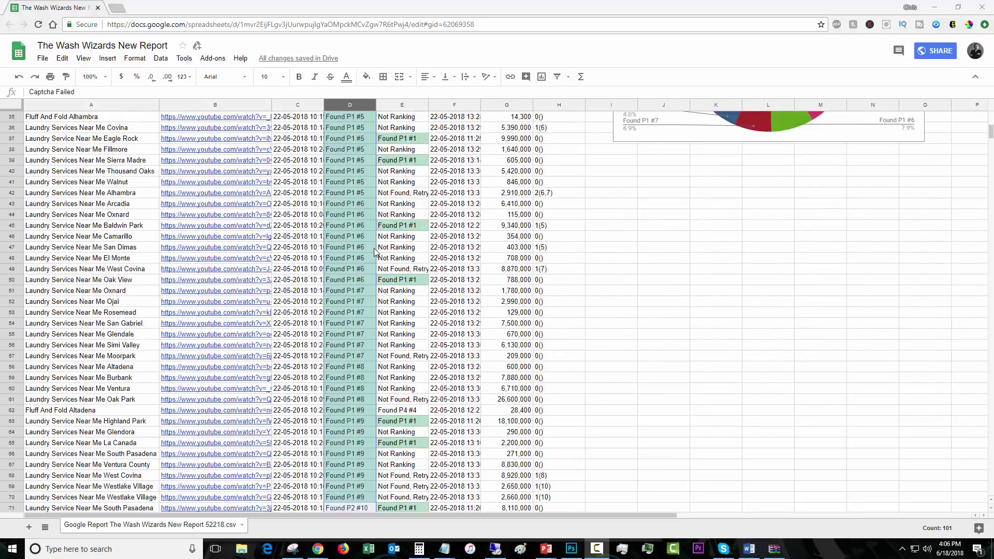
pyautogui.scroll(4, 375, 252)
pyautogui.scroll(-5, 375, 253)
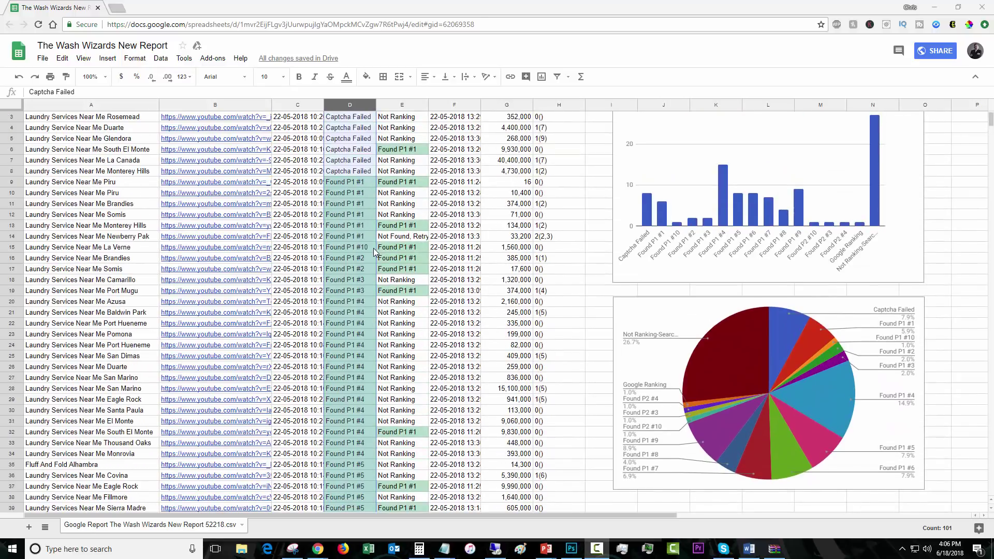
pyautogui.scroll(-4, 375, 252)
pyautogui.scroll(5, 372, 253)
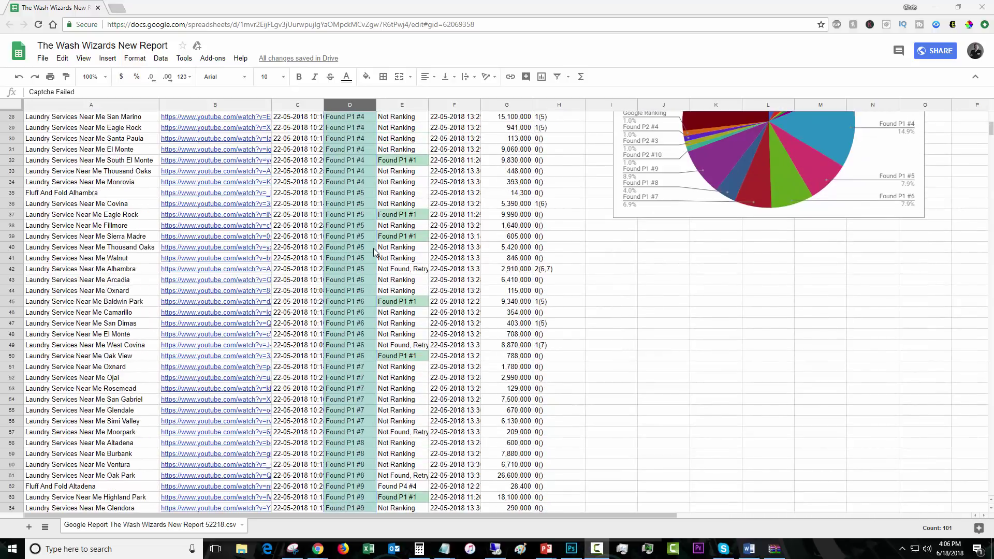